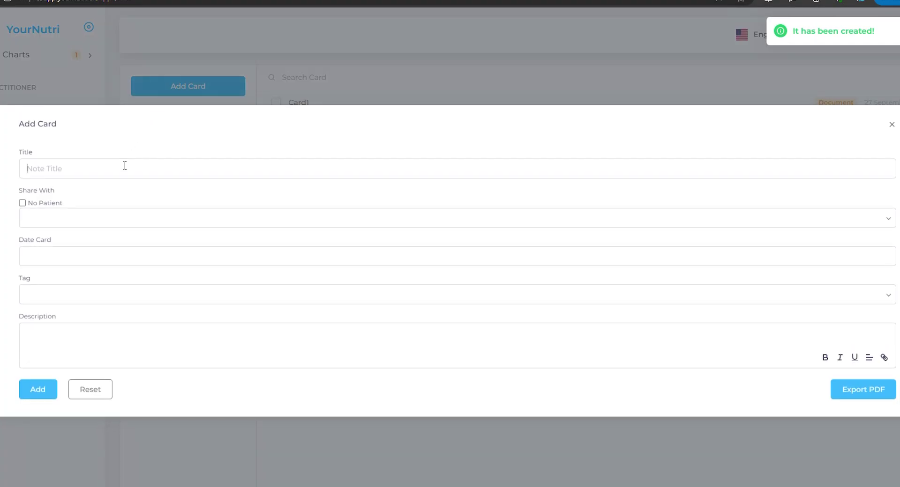
Step: Title the new card Card3 and share it with the first listed patient
type("C")
type("ard3")
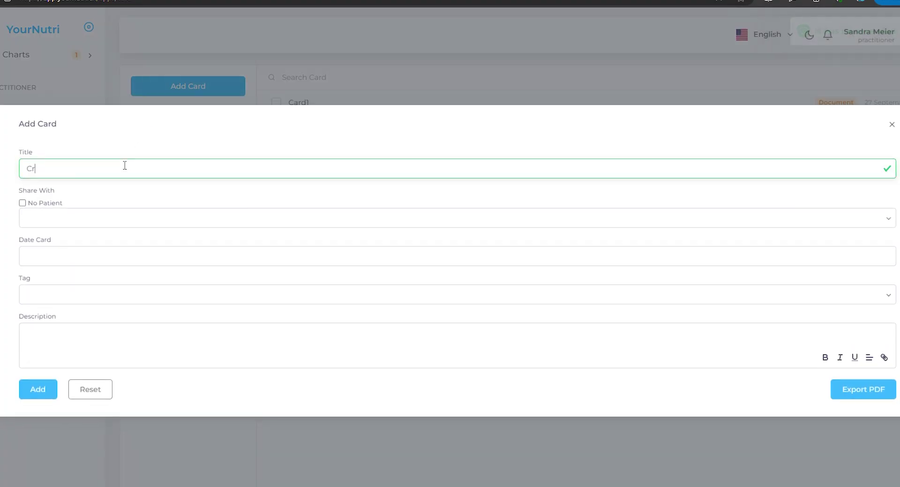
left_click(92, 224)
left_click(89, 247)
Step: Set the new card's date to 2023-09-27 and its tag to Text, and add the card
left_click(105, 264)
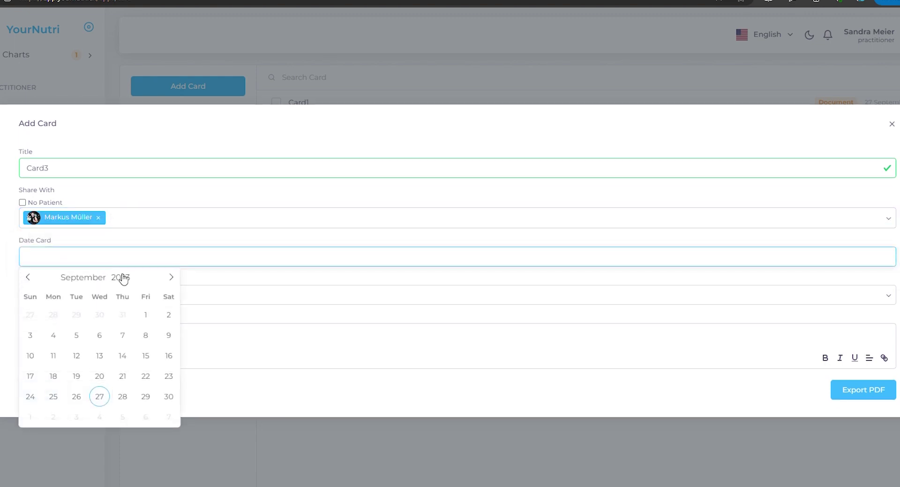
left_click(100, 342)
left_click(100, 296)
left_click(87, 320)
left_click(99, 304)
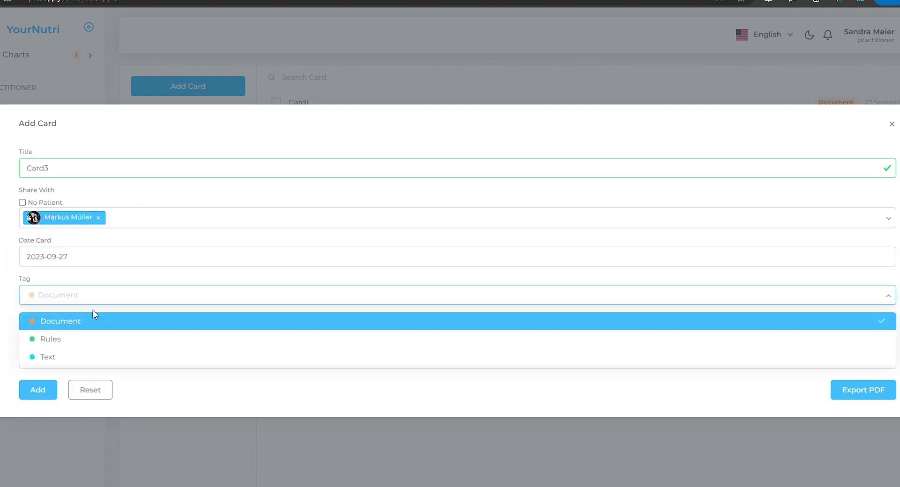
left_click(82, 358)
left_click(47, 393)
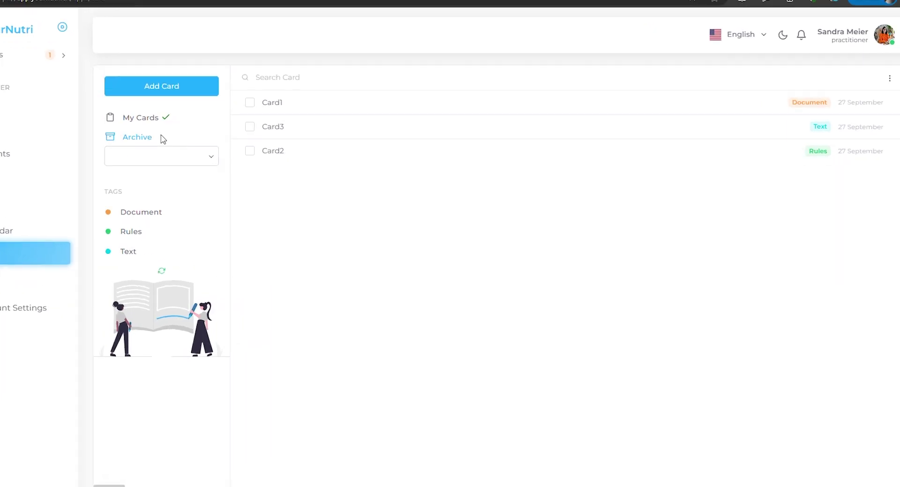
Step: Filter the card list by the second listed patient, and clear that filter again
left_click(193, 146)
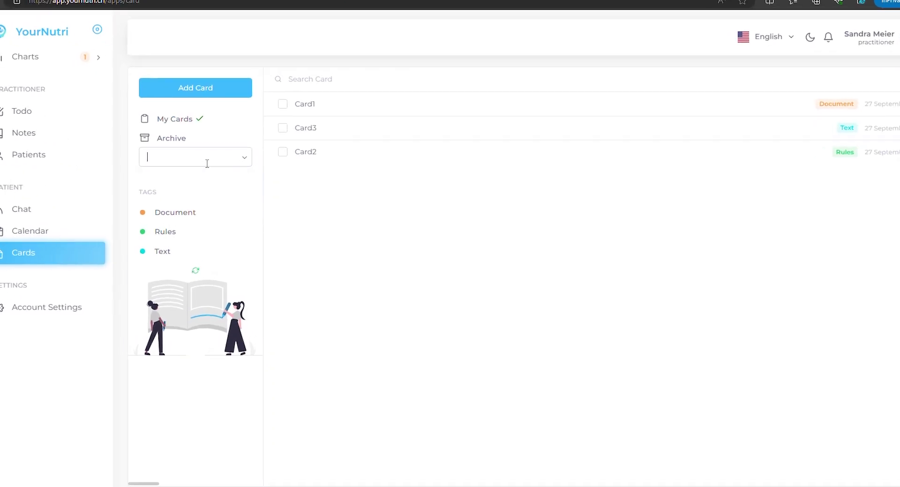
left_click(207, 157)
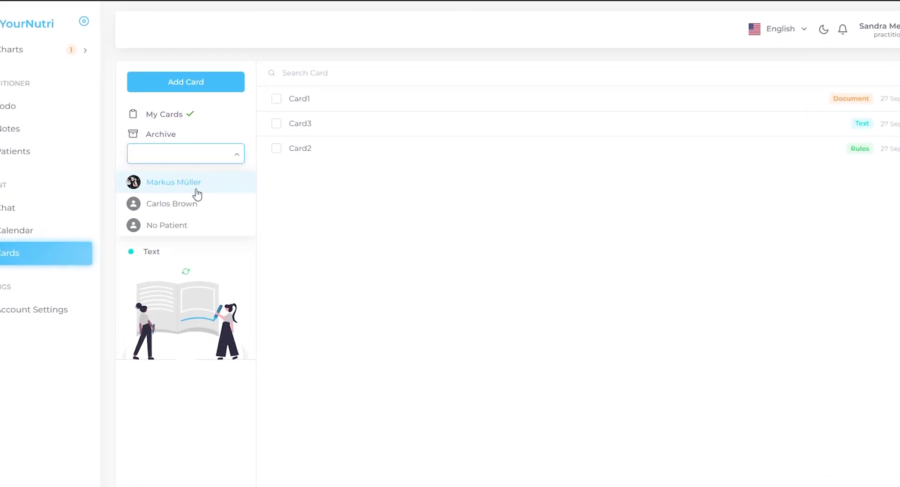
left_click(196, 205)
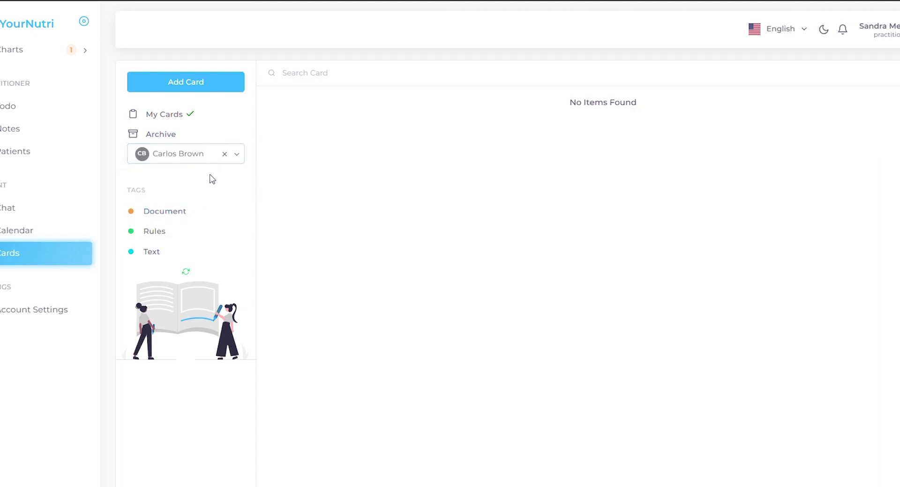
left_click(224, 154)
left_click(226, 159)
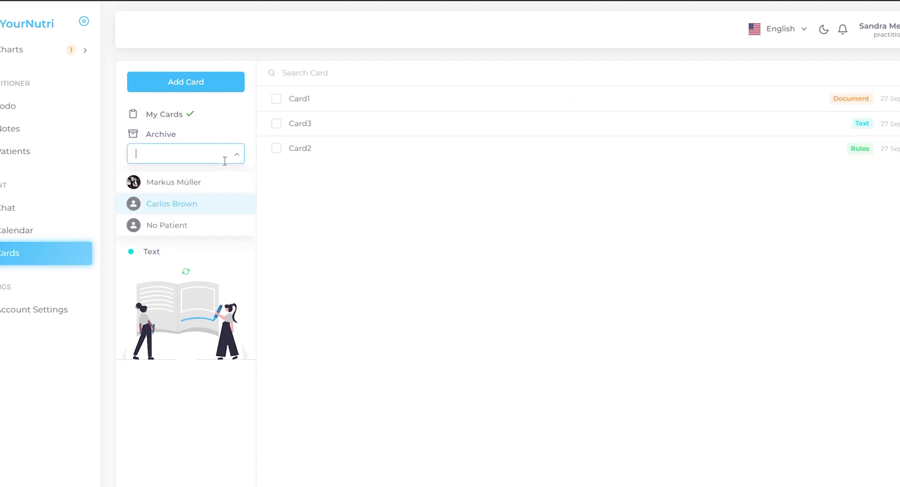
left_click(210, 187)
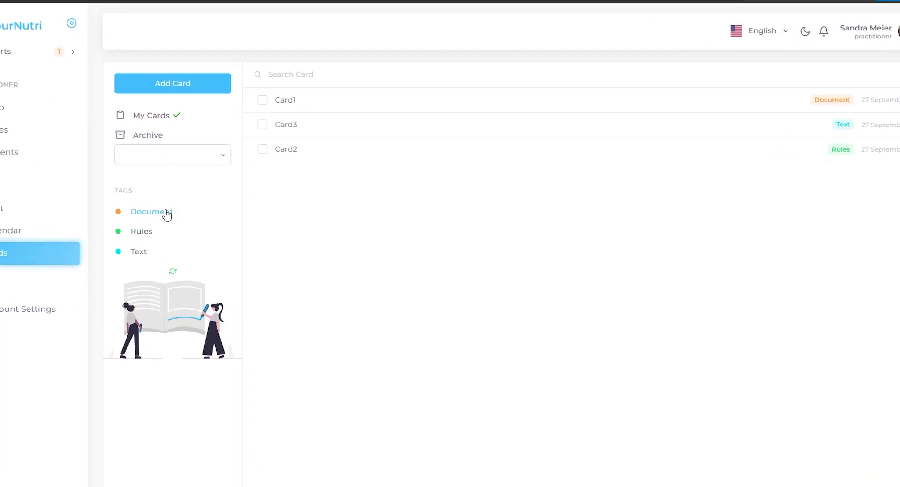
Step: Try the Document, Rules and Text tag filters and view the card list's options
left_click(202, 213)
left_click(155, 233)
left_click(156, 253)
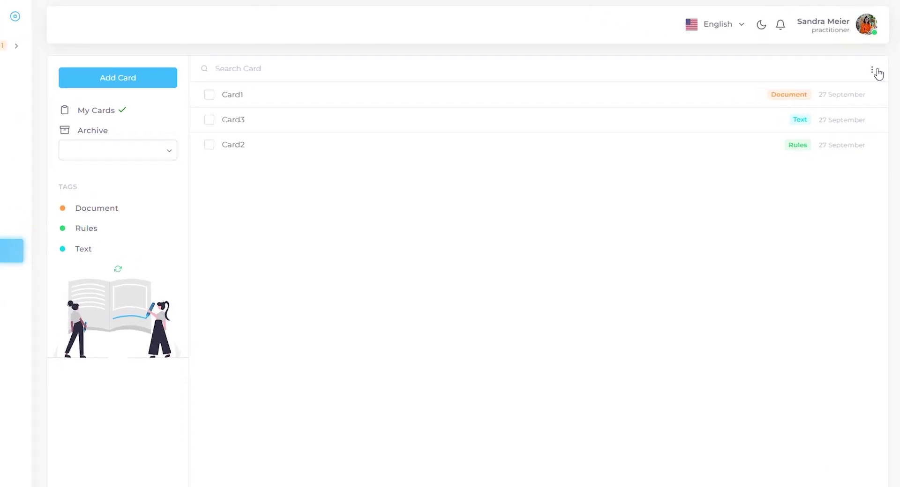
left_click(872, 69)
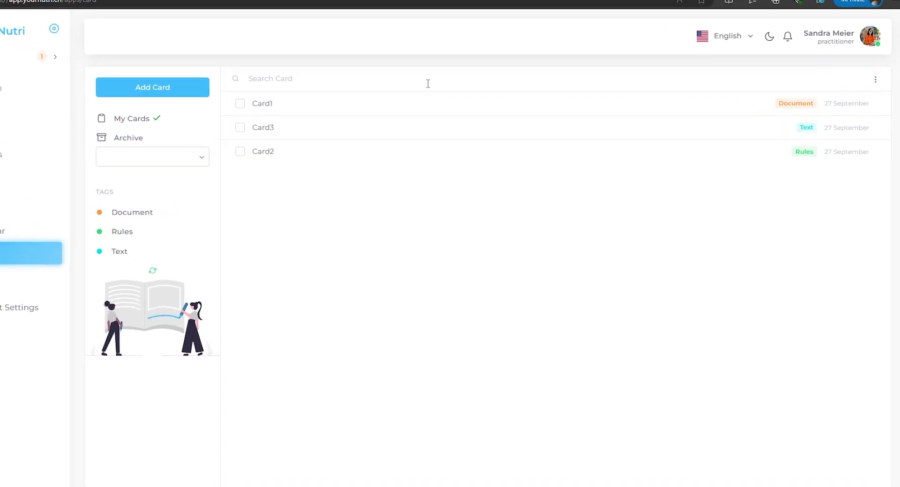
Step: Search the cards for "pro" and clear the search to list all cards again
left_click(417, 77)
type("dar")
key("BackSpace")
key("BackSpace")
key("BackSpace")
type("pro")
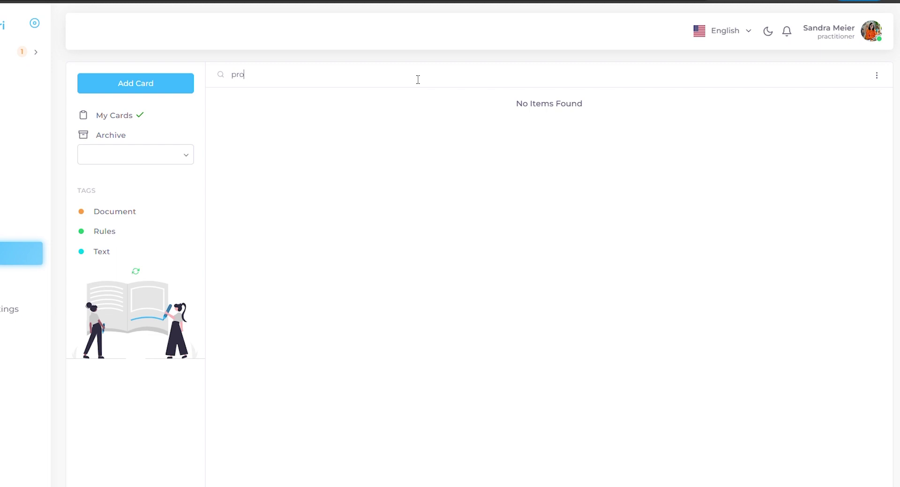
key("BackSpace")
key("BackSpace")
key("BackSpace")
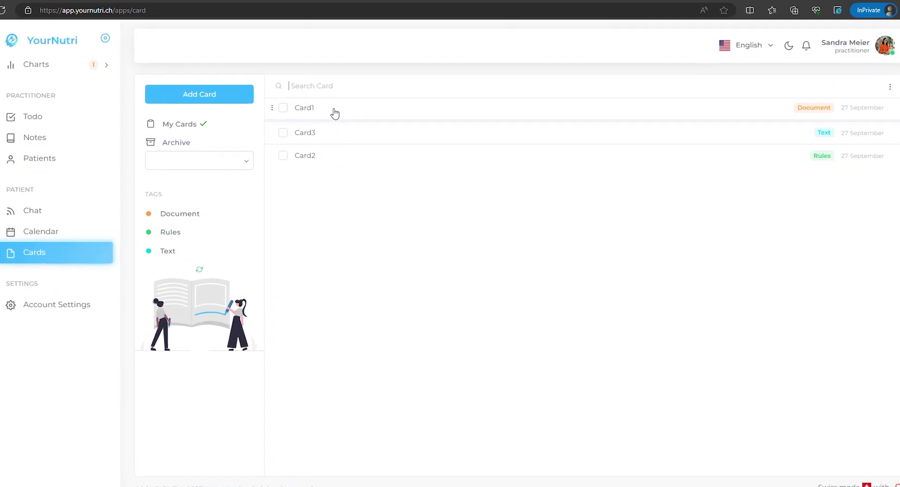
Step: Upload Document test.pdf to the files of Card1 and update the card
left_click(335, 111)
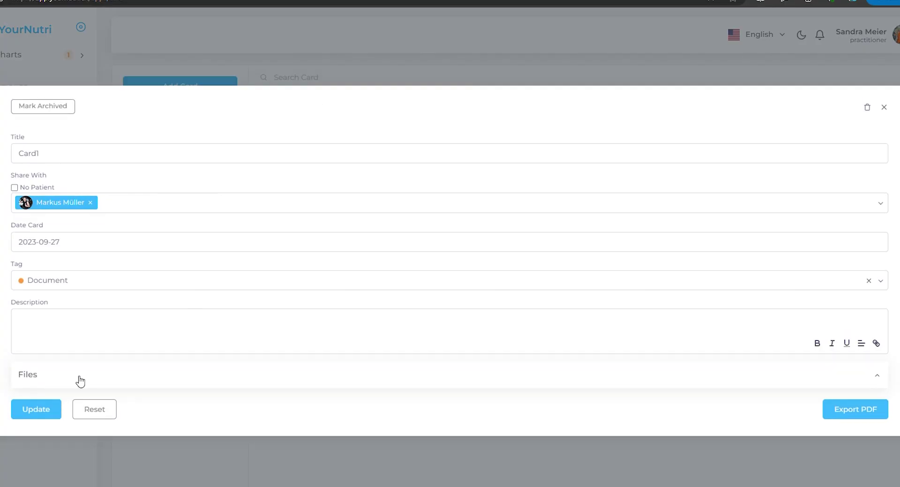
left_click(94, 382)
left_click(852, 368)
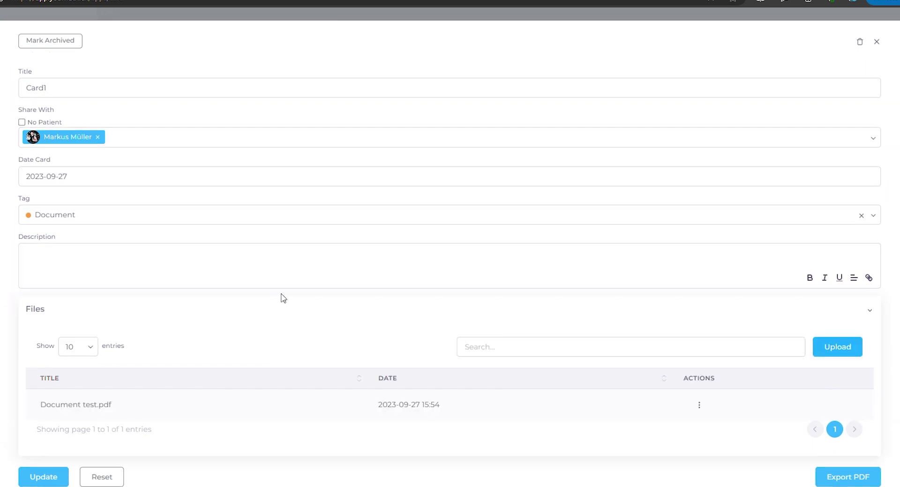
left_click(61, 478)
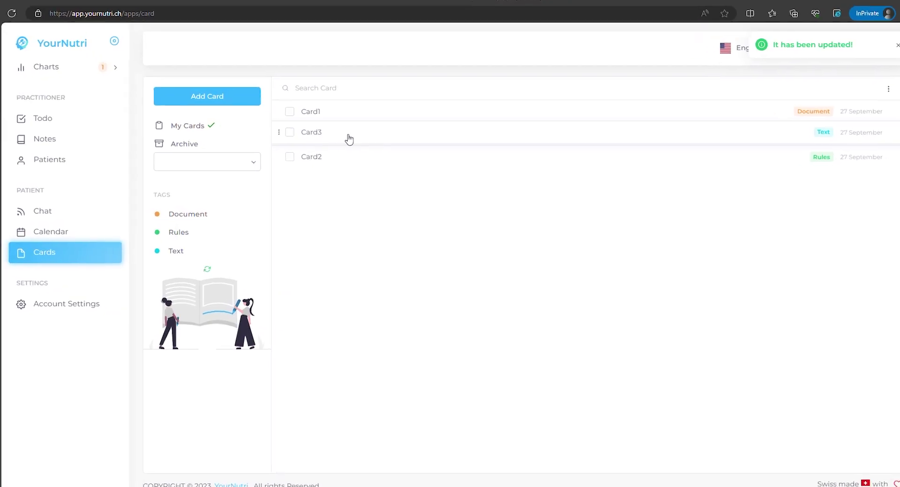
Step: Enter "Here your text.........." as the description of Card3 and update the card
left_click(345, 133)
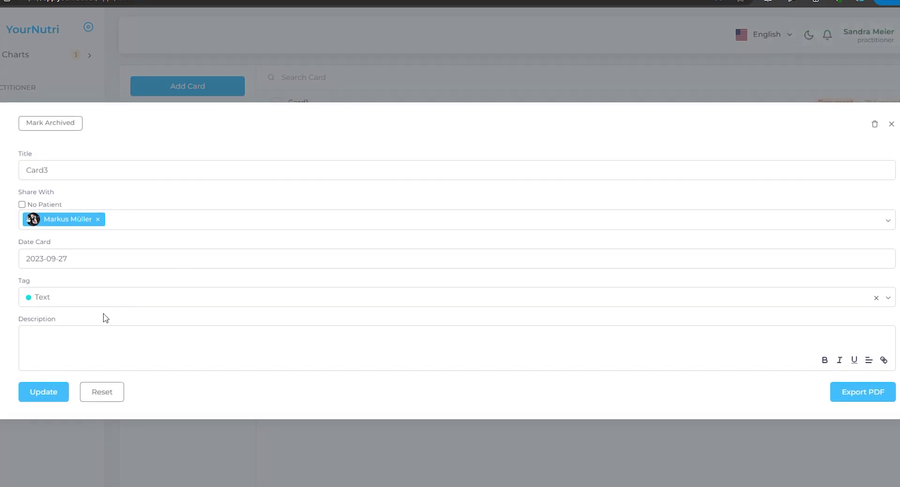
left_click(91, 345)
type("Here your text..........")
left_click(44, 392)
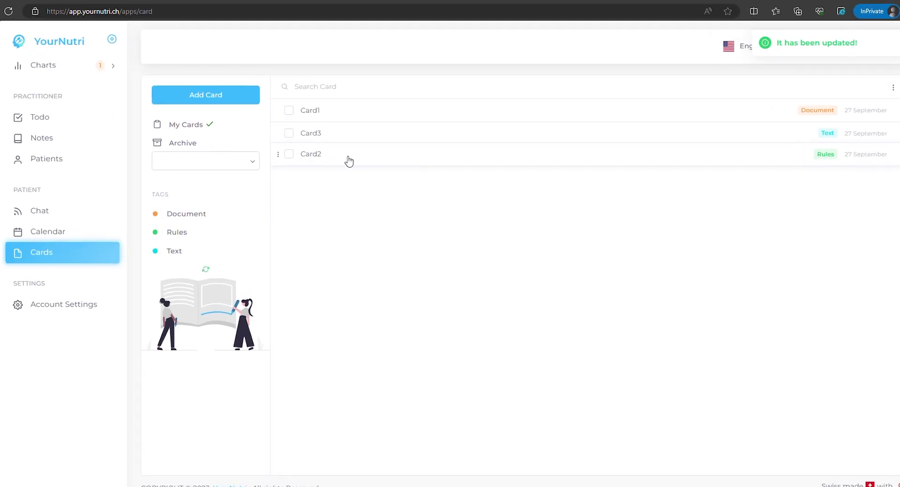
Step: Open Card2 and add a topic titled "Not good" with the color Red
left_click(347, 157)
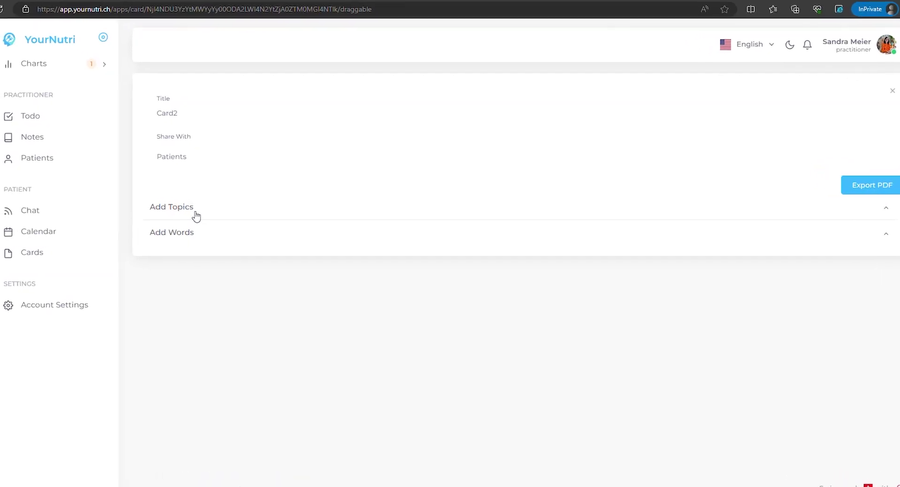
left_click(195, 214)
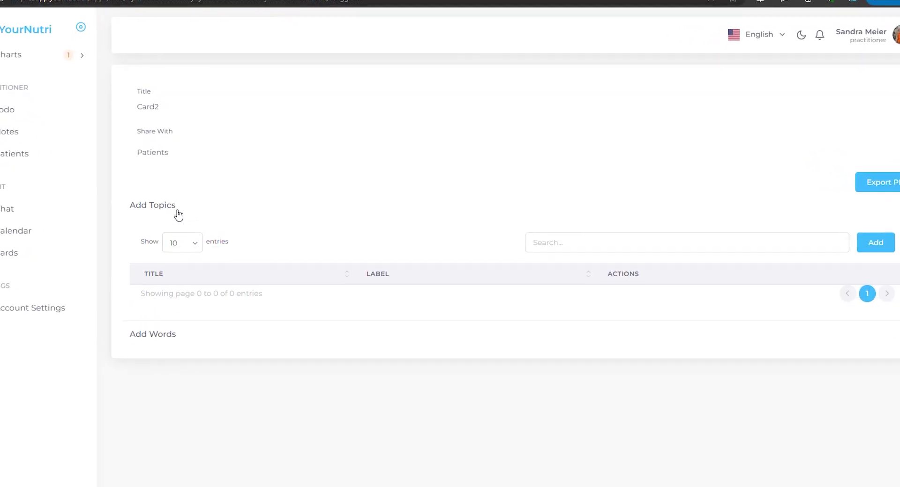
left_click(872, 242)
left_click(163, 266)
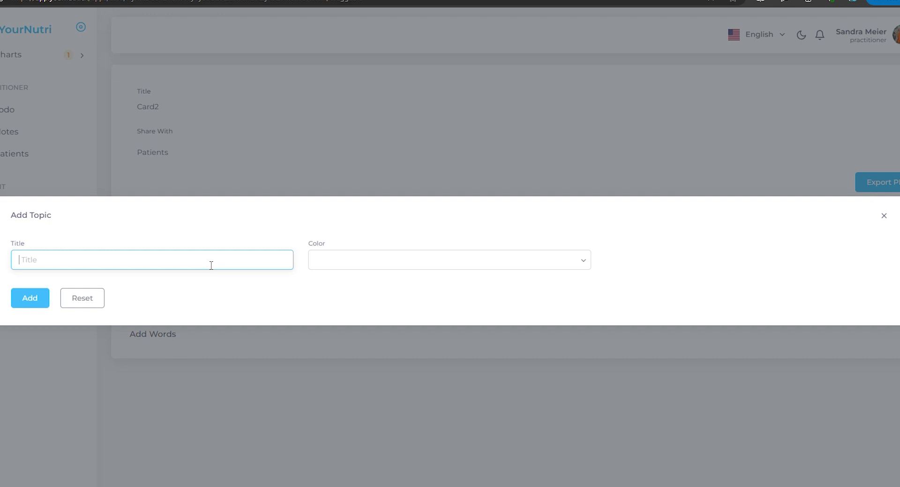
type("Not good")
left_click(320, 262)
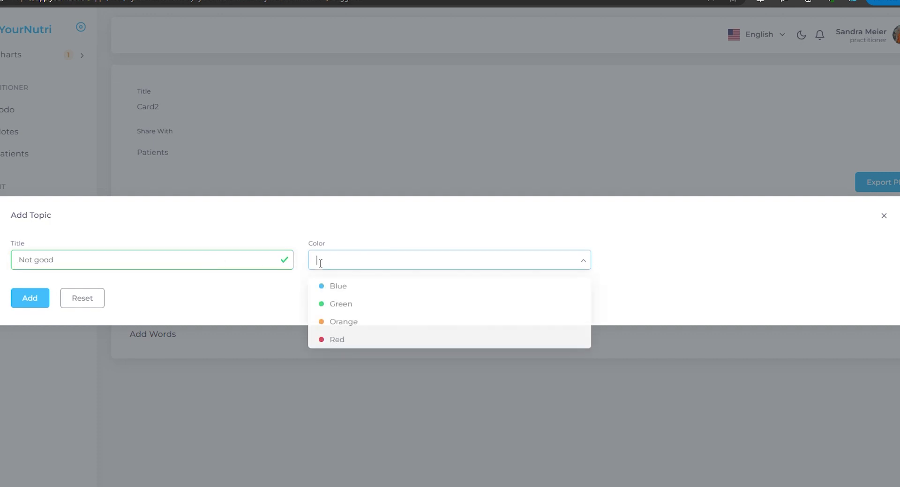
left_click(351, 346)
left_click(48, 305)
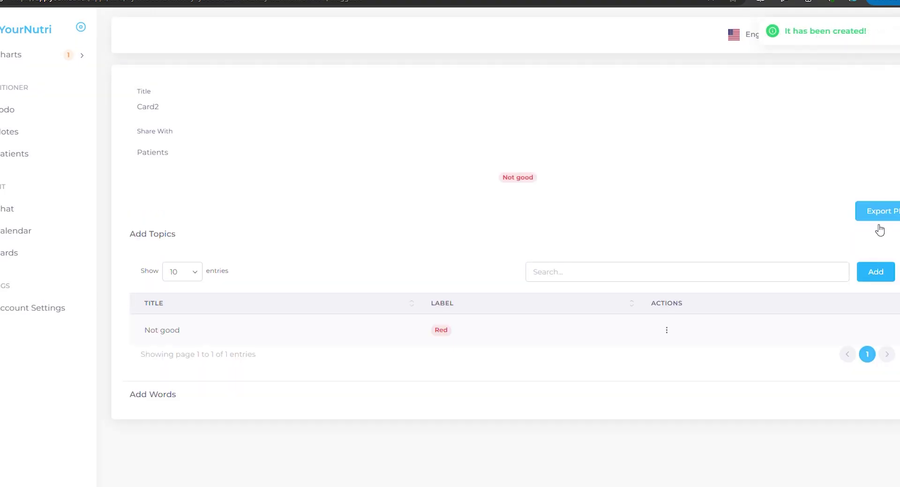
Step: Add a second topic to Card2 titled "Good" with the color Green
left_click(875, 272)
left_click(148, 262)
type("Good")
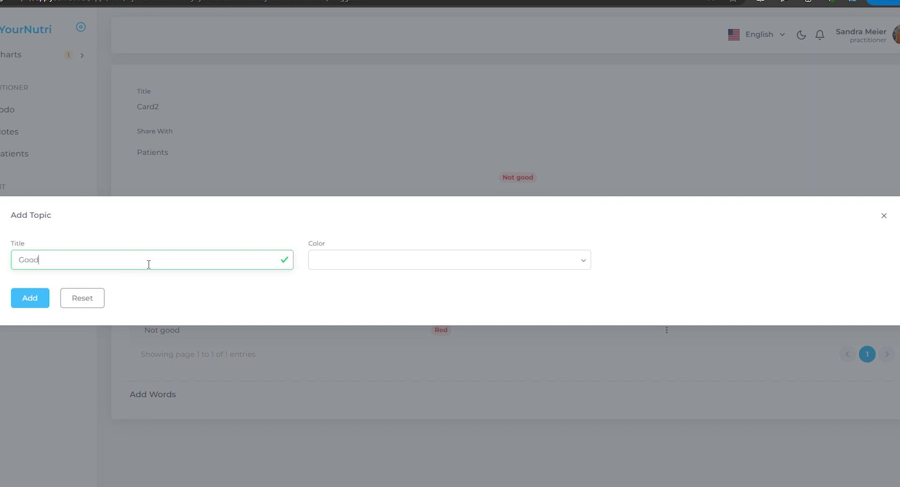
left_click(347, 263)
left_click(347, 305)
left_click(43, 301)
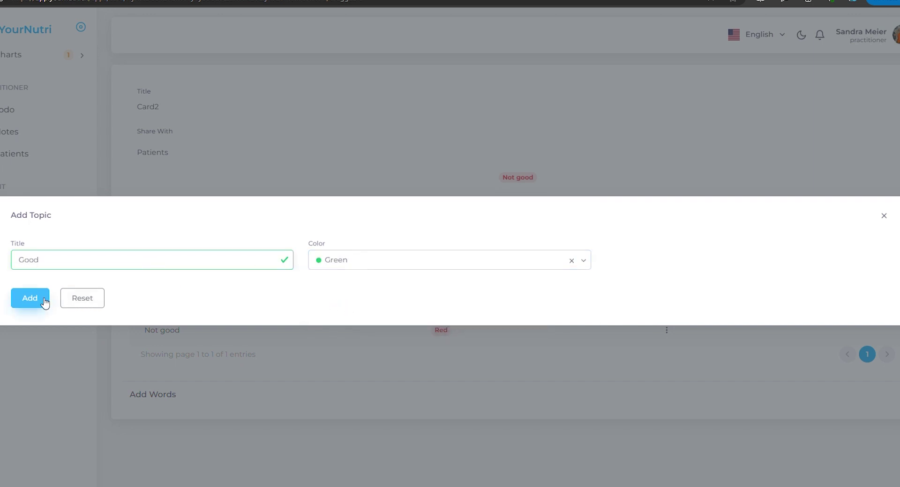